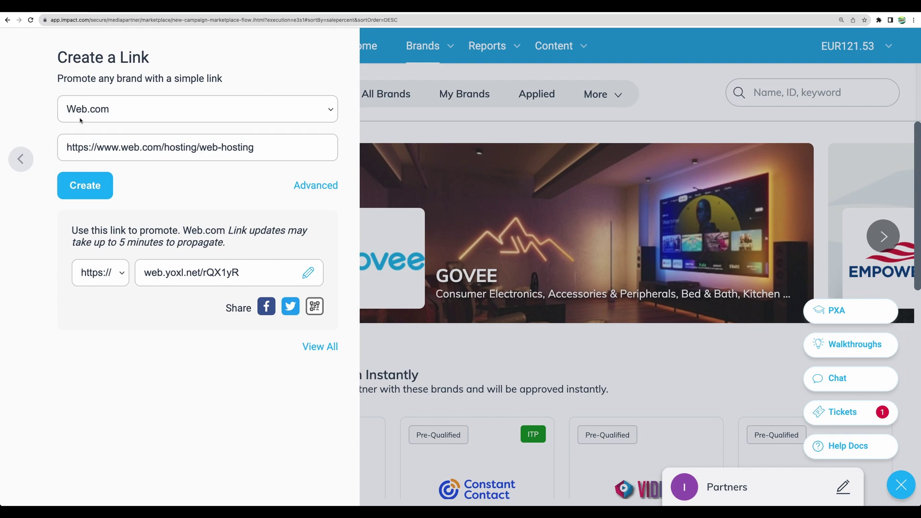
- Copy the generated affiliate short link web.yoxl.net/rQX1yR
left_click(207, 278)
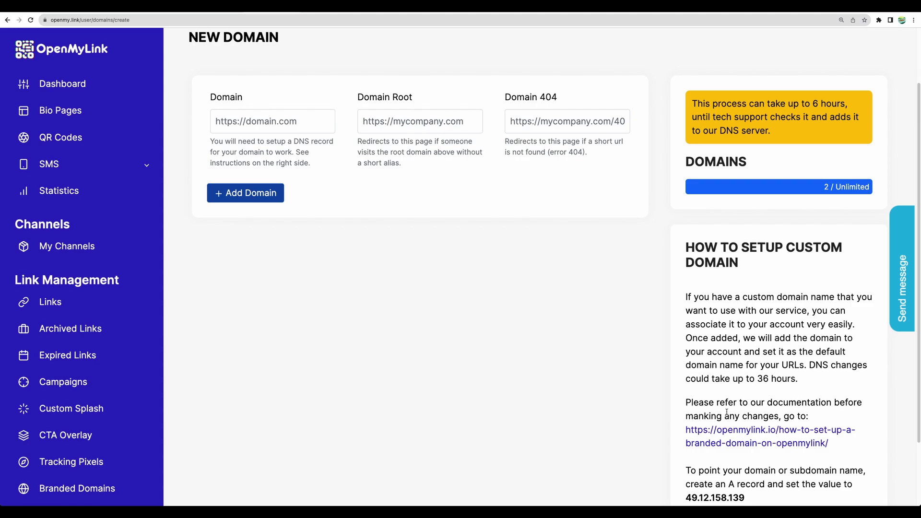
- Highlight the custom-domain setup instructions on the New Domain form
left_click_drag(686, 470, 753, 491)
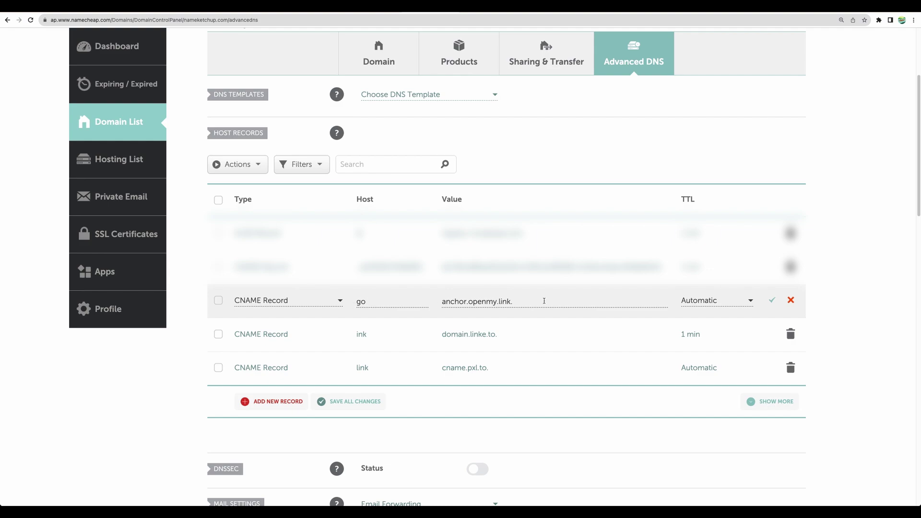
scroll(295, 281, "down", 1)
scroll(294, 279, "down", 1)
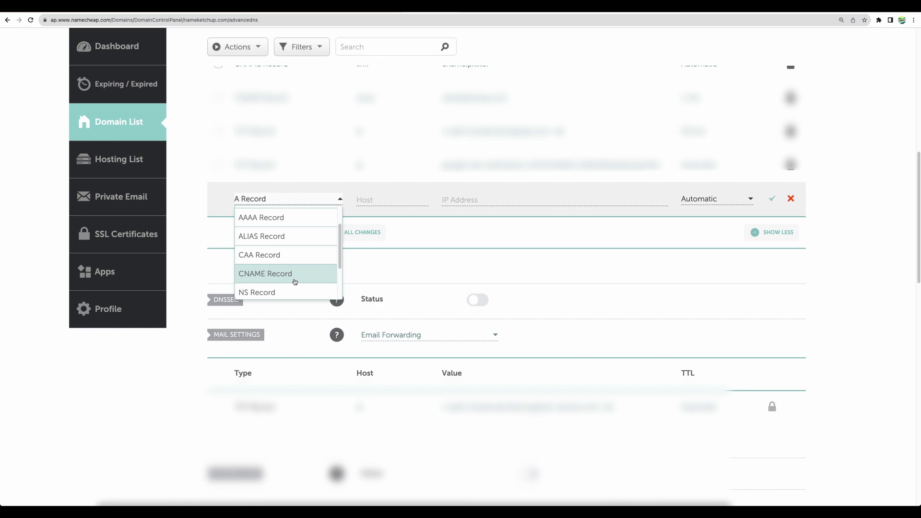
- Add a CNAME record with host link pointing to anchor.openmy.link
left_click(294, 278)
left_click(381, 200)
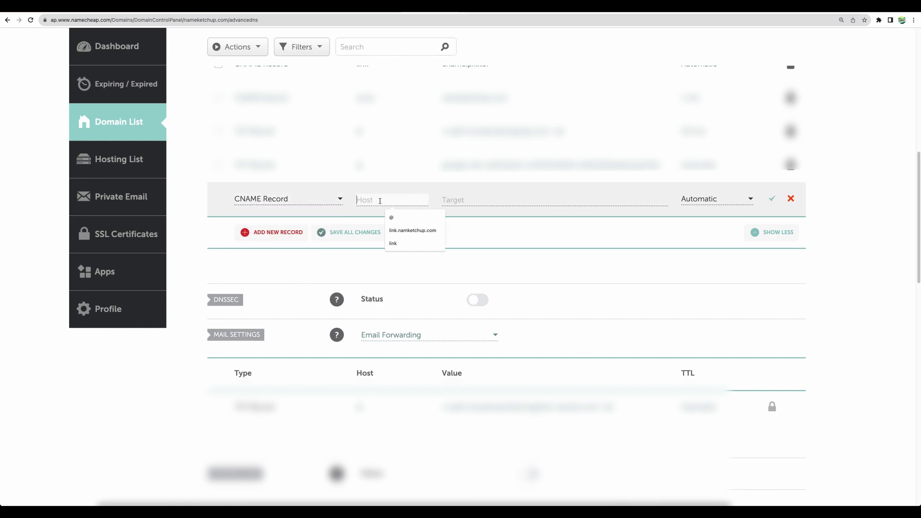
type("link")
left_click(476, 200)
type("anchor.openmy.link.")
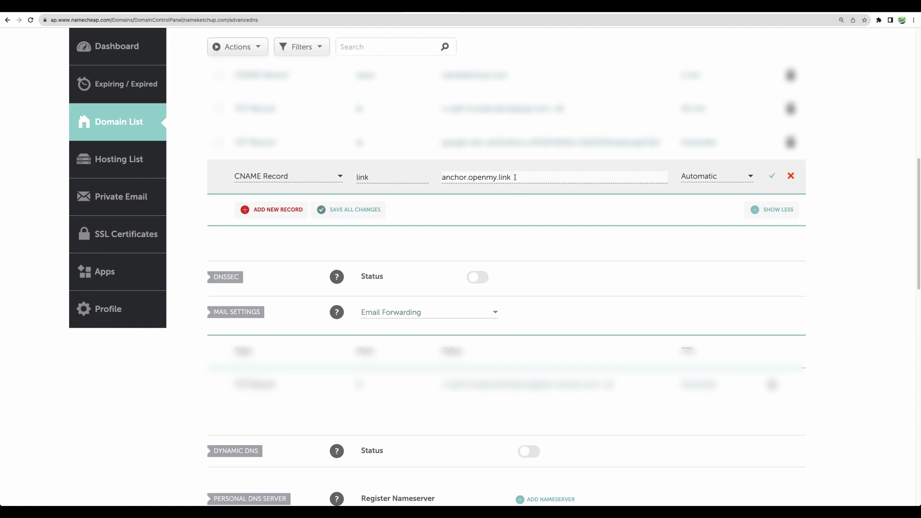
scroll(148, 100, "up", 2)
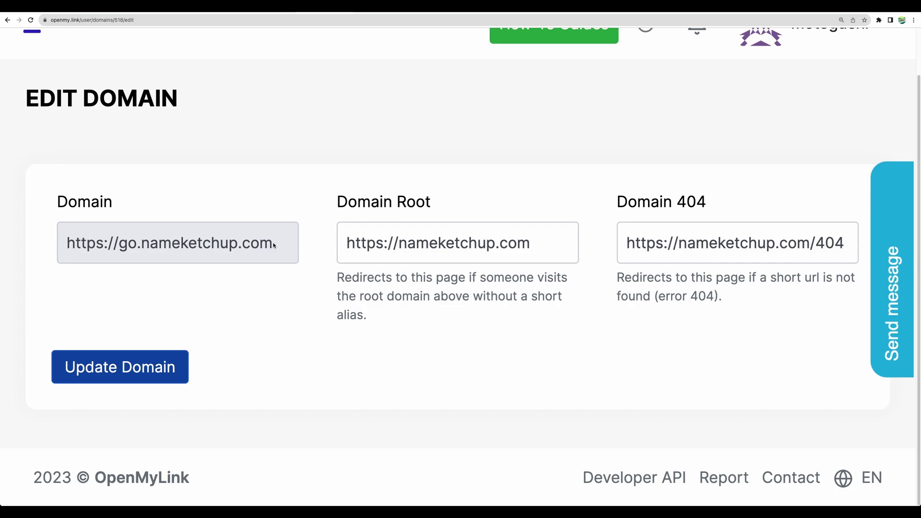
- Review go.nameketchup.com with root redirect nameketchup.com and 404 redirect nameketchup.com/404
mouse_move(268, 245)
left_mouse_down()
mouse_move(118, 245)
mouse_move(271, 246)
left_mouse_up()
double_click(132, 244)
left_click(132, 249)
left_click(552, 243)
left_click(535, 212)
left_click(638, 244)
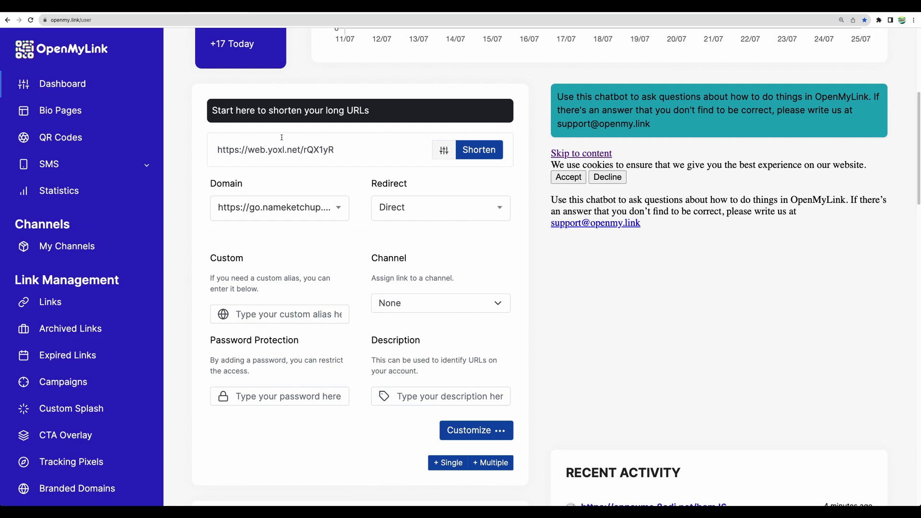
- Shorten web.yoxl.net/rQX1yR on the go domain with custom alias best-webhosting
left_click_drag(344, 152, 216, 149)
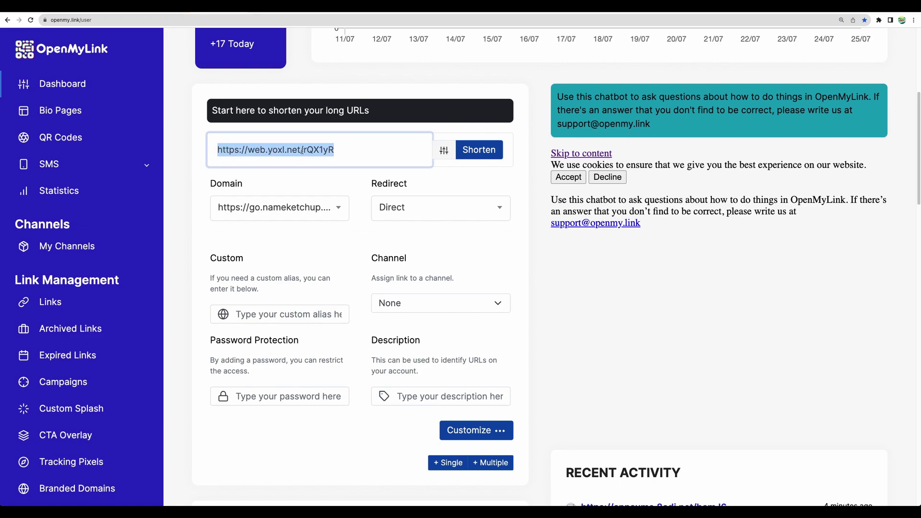
left_click(305, 168)
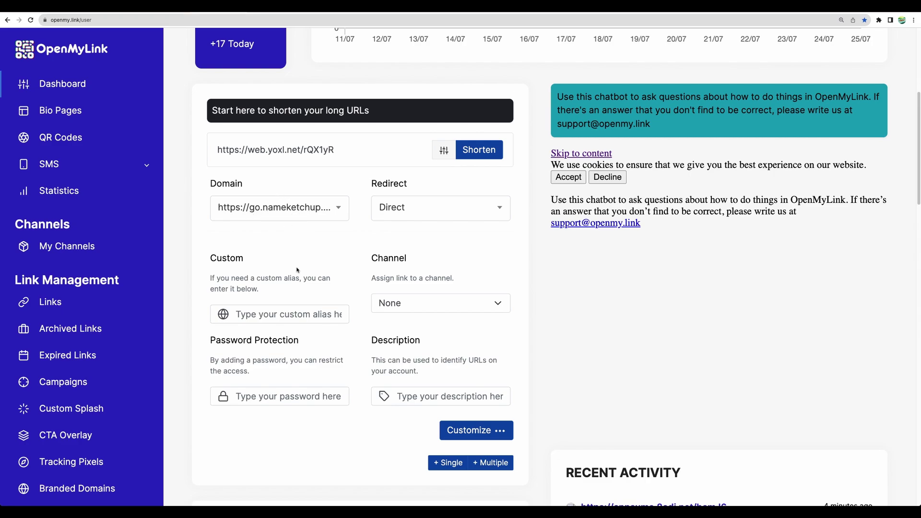
left_click(295, 315)
type("best-webhosting")
mouse_move(235, 314)
left_mouse_down()
mouse_move(307, 315)
mouse_move(234, 315)
left_mouse_up()
left_click(315, 314)
left_click(281, 315)
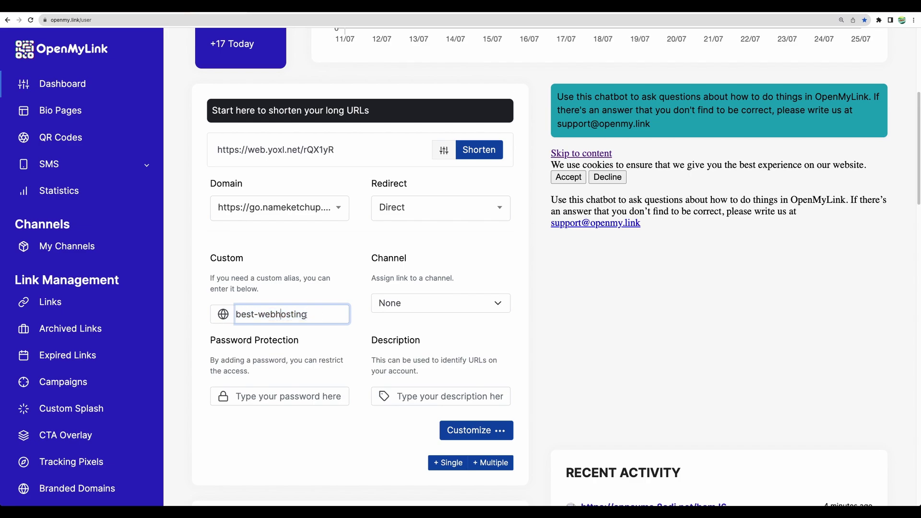
left_click(486, 153)
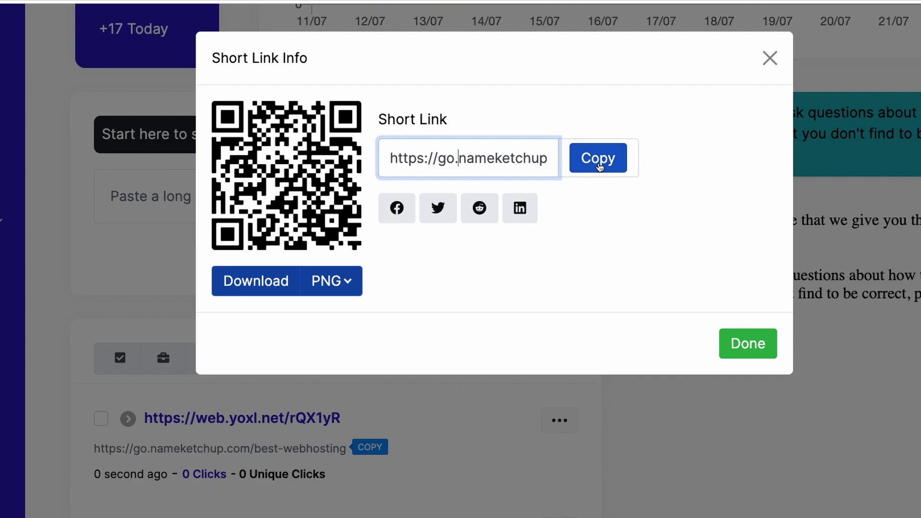
- Copy go.nameketchup.com/best-webhosting, visit it and confirm the web.com page loads with a clickid
left_click(599, 160)
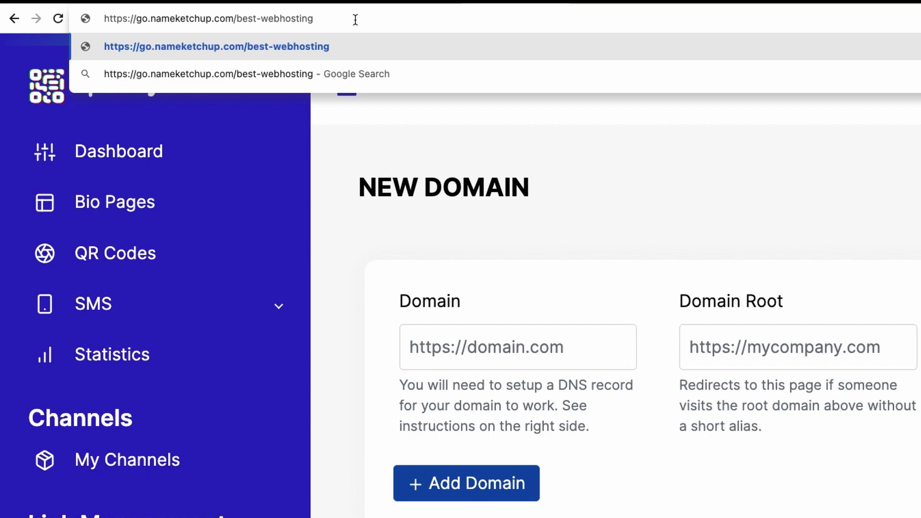
left_click_drag(355, 19, 236, 20)
left_click(261, 20)
key("Return")
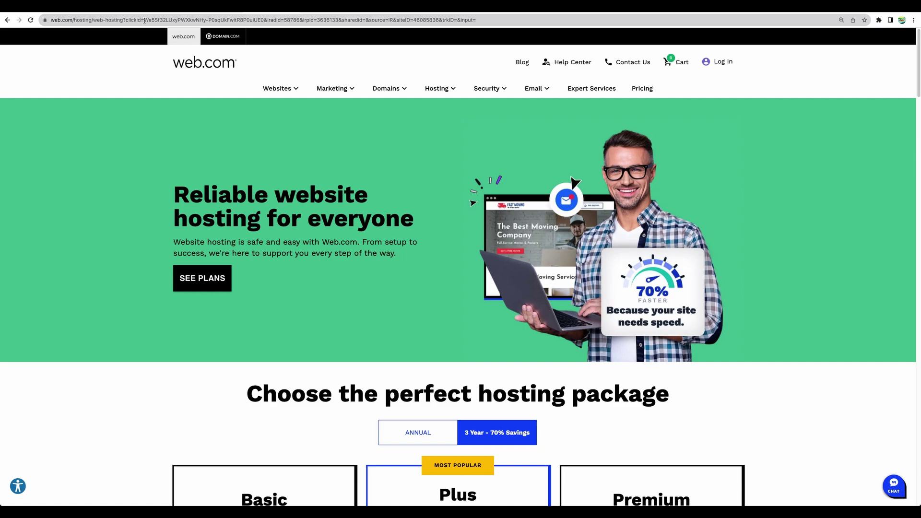
double_click(140, 20)
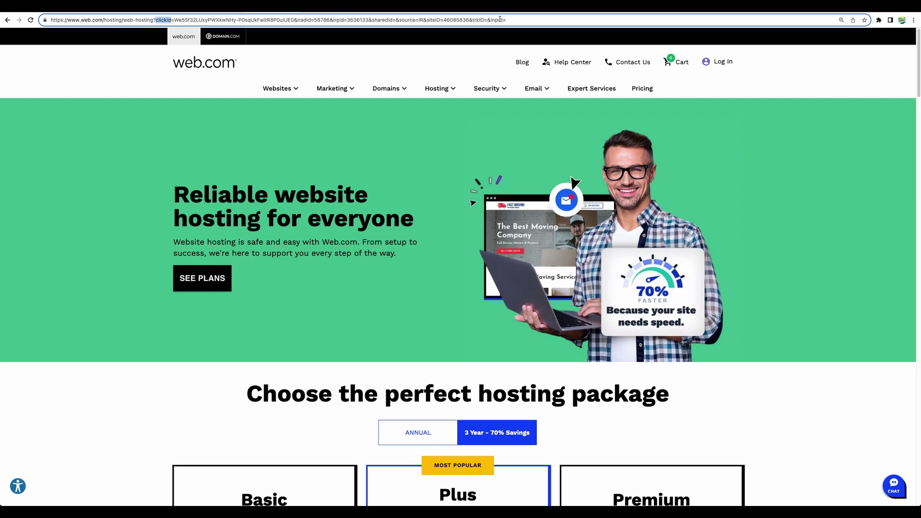
left_click(330, 135)
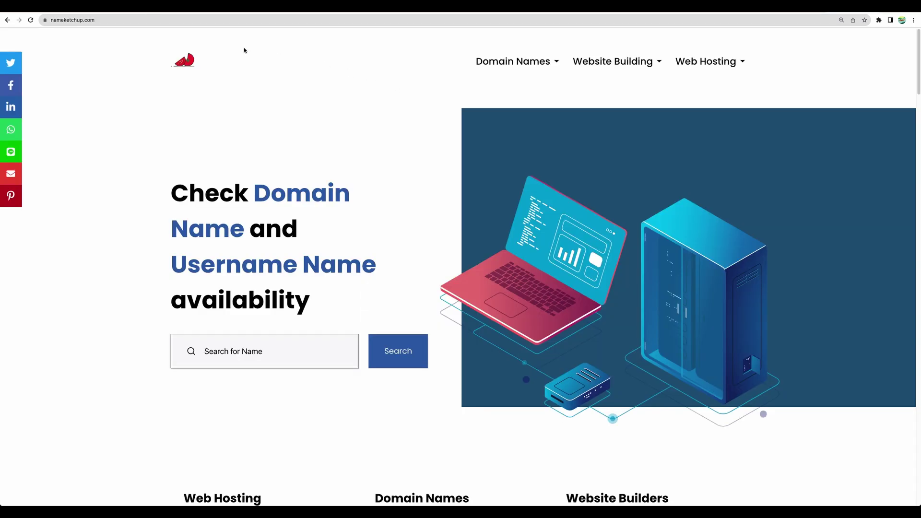
- On nameketchup.com, search availability for midjourney
left_click(100, 22)
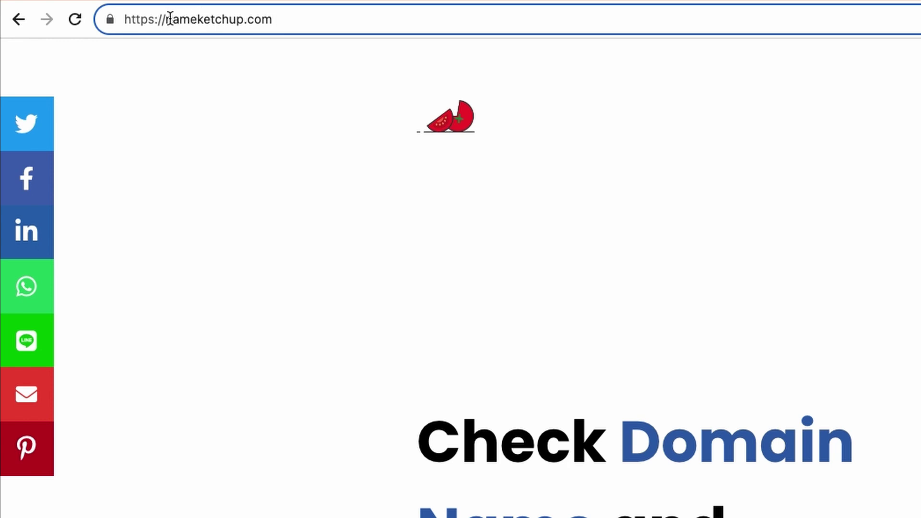
left_click_drag(166, 19, 292, 19)
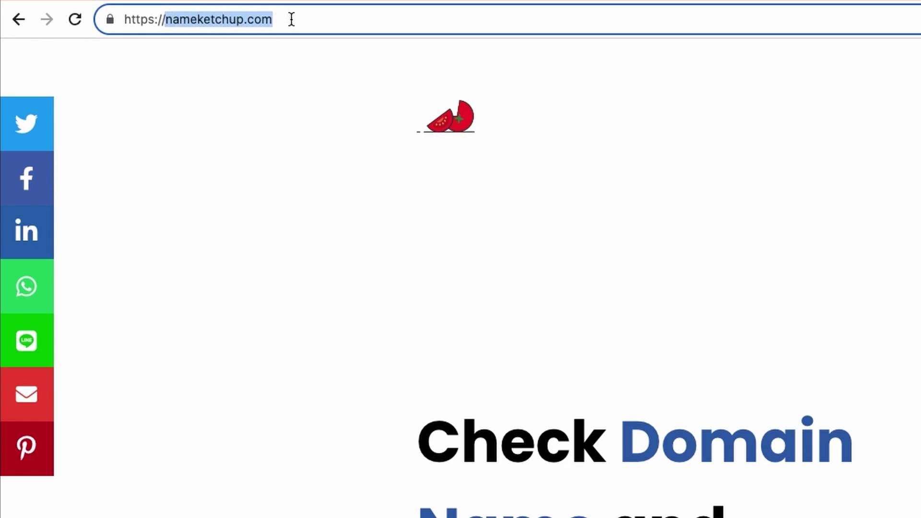
left_click(237, 144)
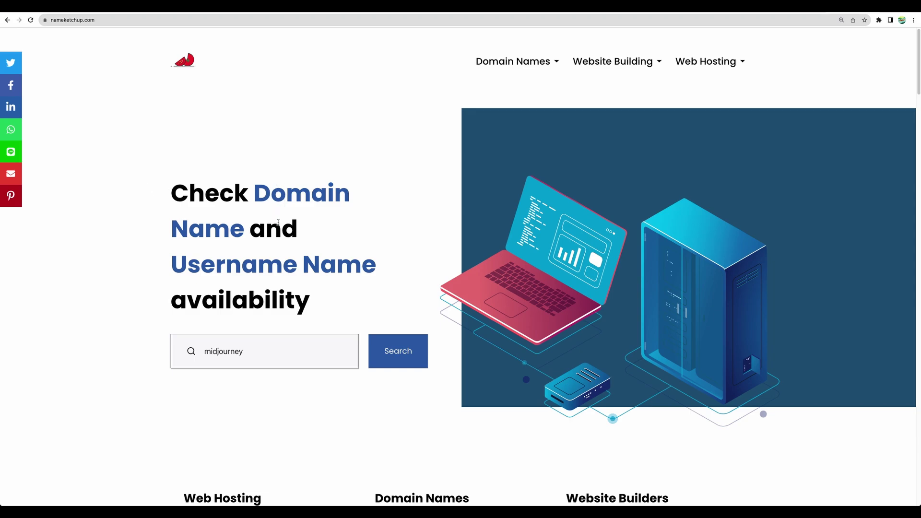
left_click(346, 352)
key("Return")
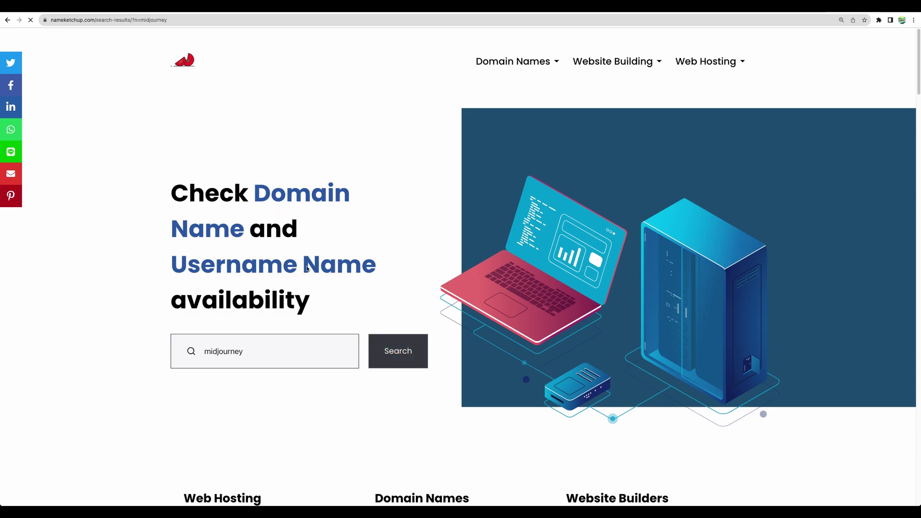
scroll(276, 166, "down", 3)
scroll(276, 166, "down", 3)
scroll(276, 166, "down", 1)
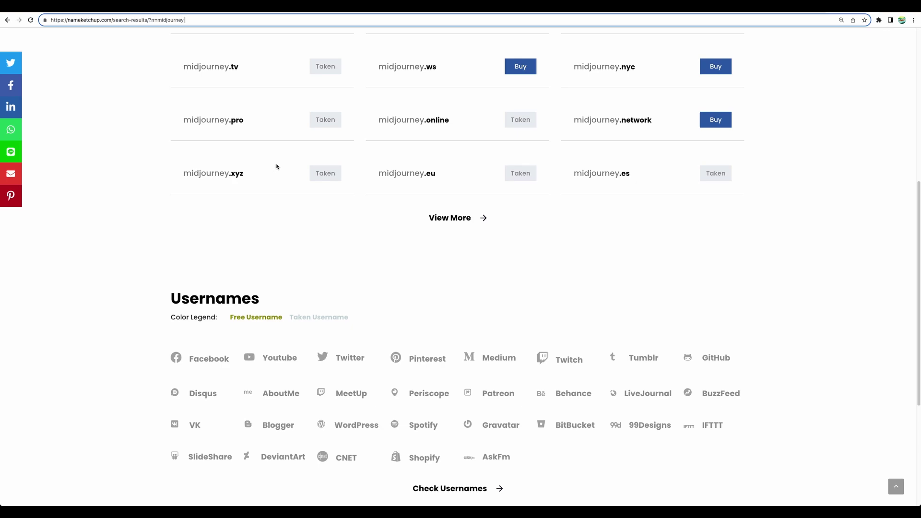